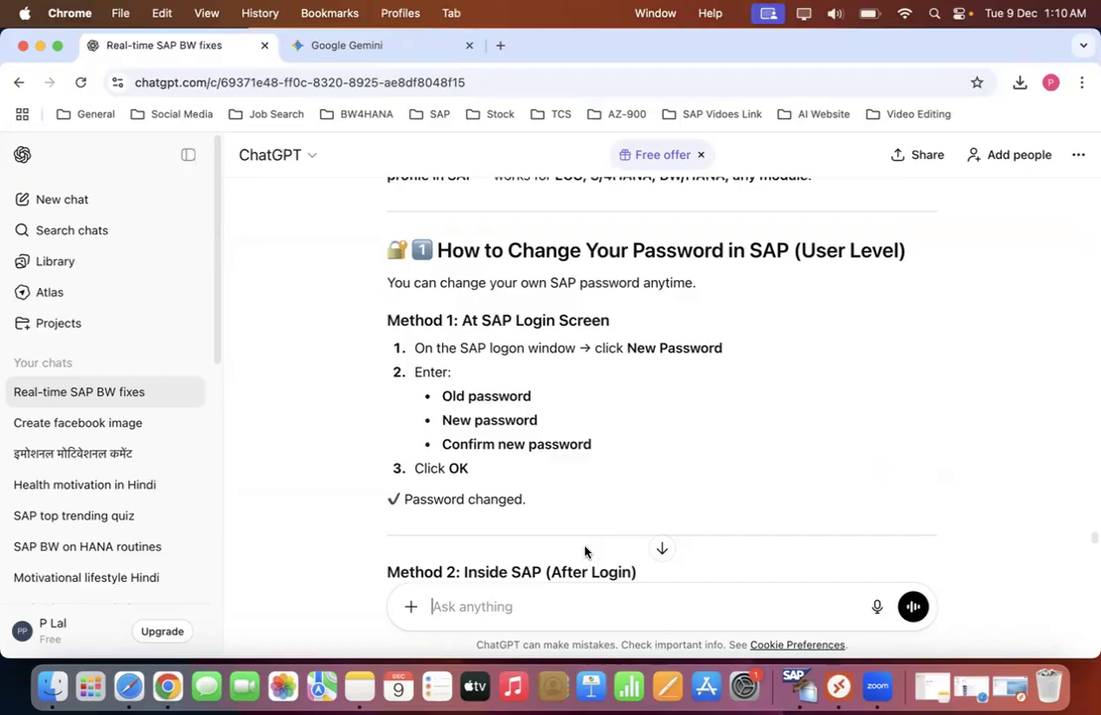
- Review the ChatGPT guide on changing the password and user profile in SAP
scroll(616, 542, down, 3)
scroll(625, 541, down, 2)
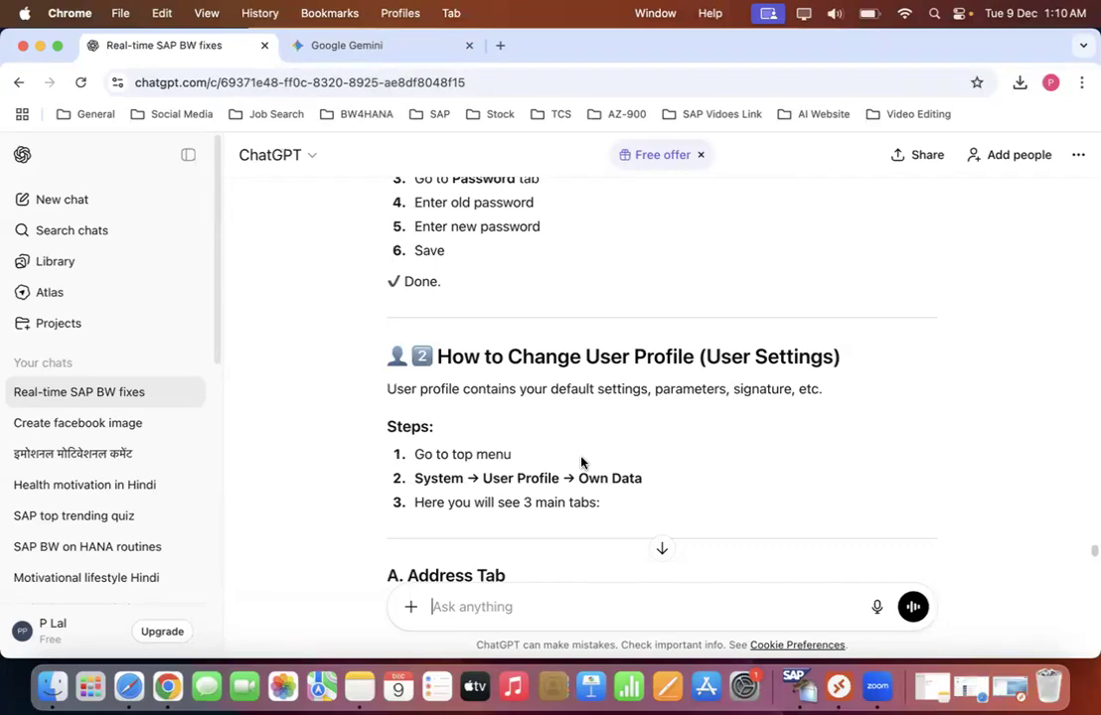
scroll(557, 393, up, 10)
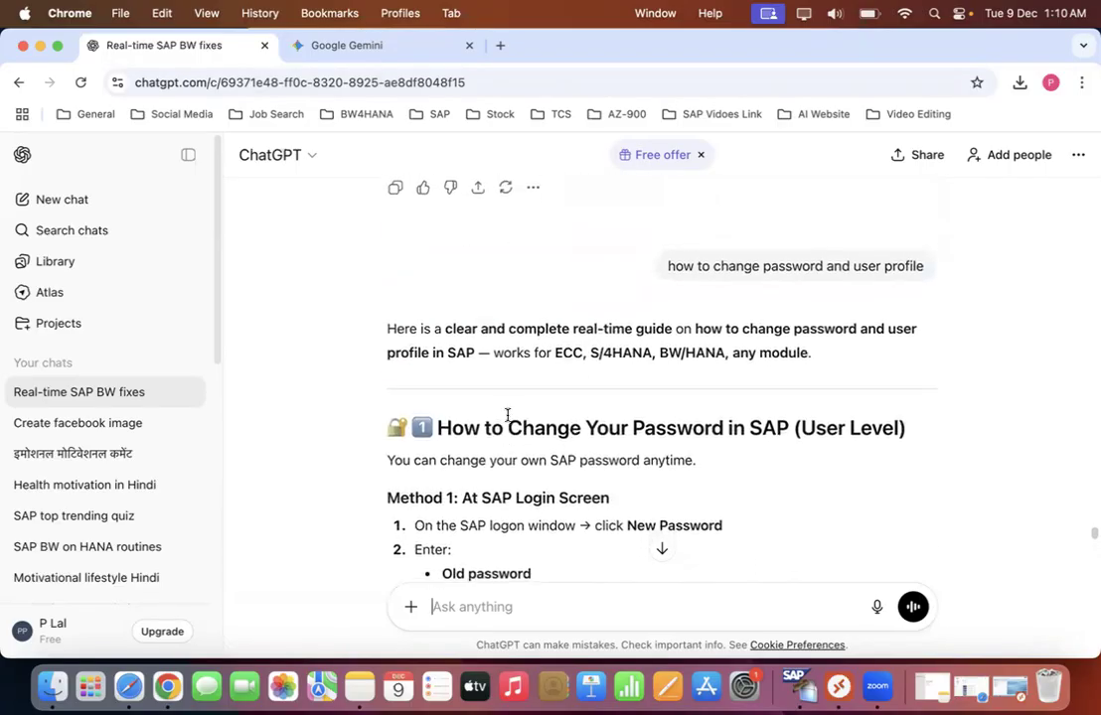
drag(507, 428, 784, 435)
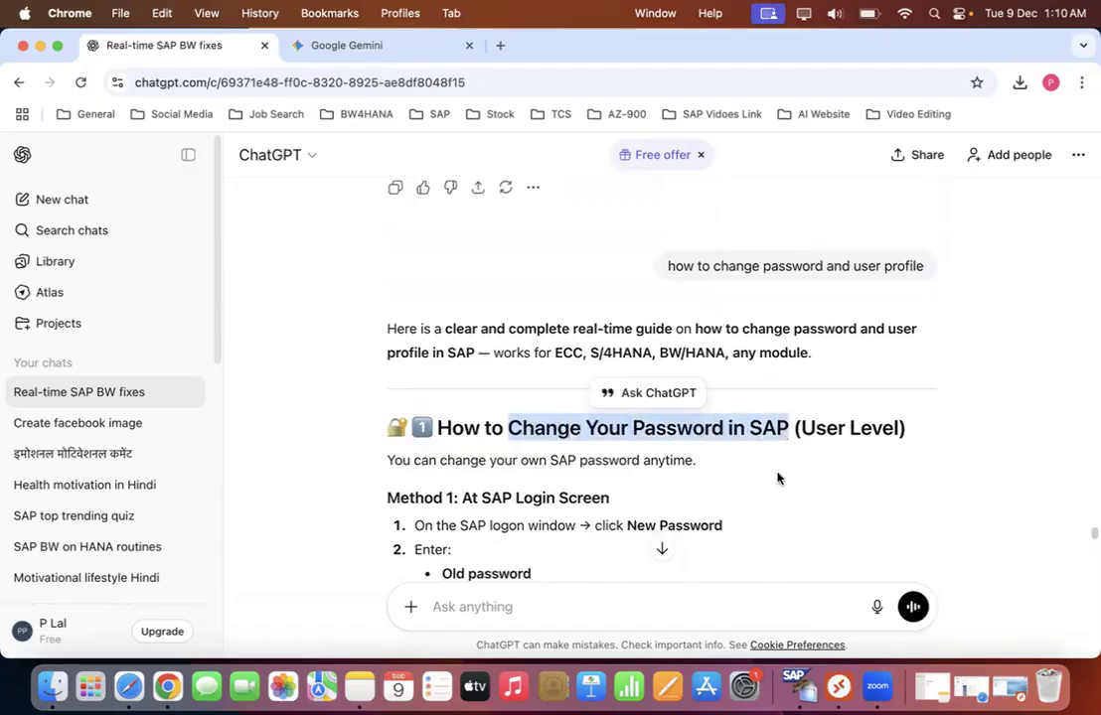
- Switch to the SAP session in Microsoft Remote Desktop, show it full screen and start transaction SU01
click(39, 48)
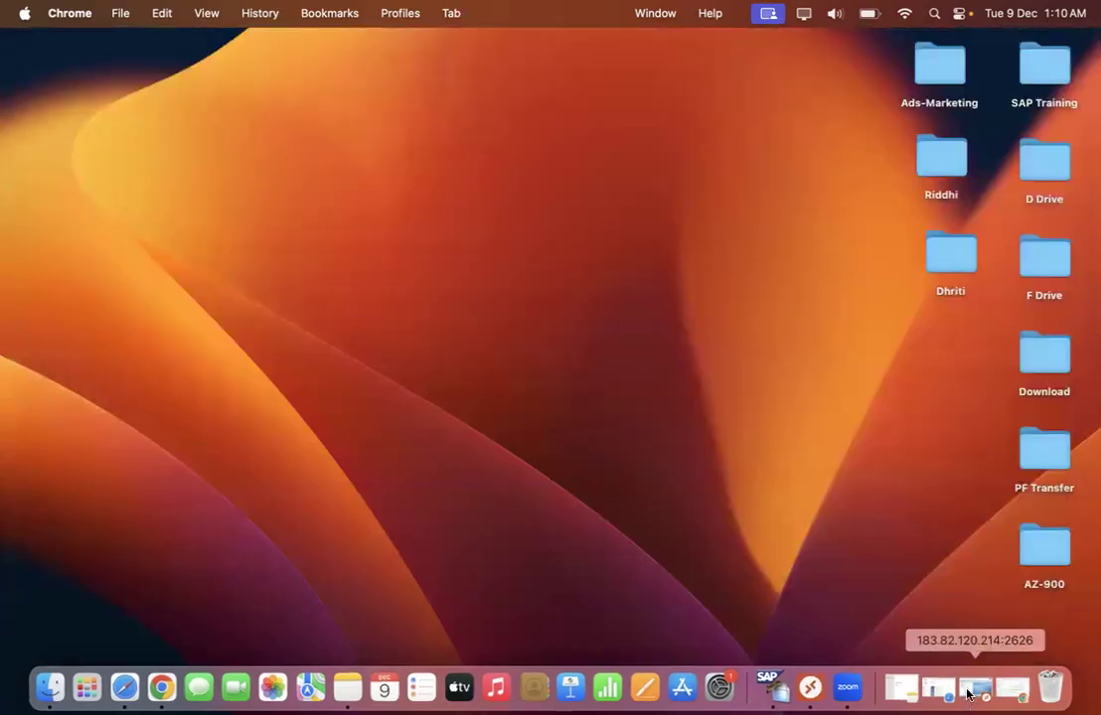
click(973, 688)
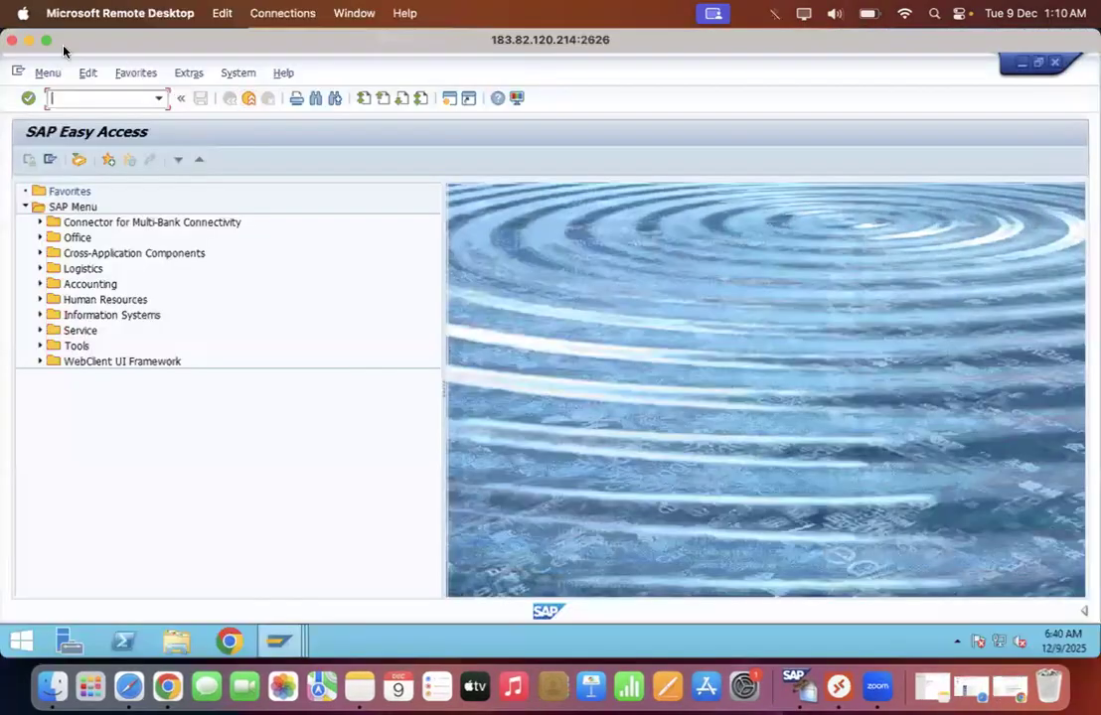
click(47, 41)
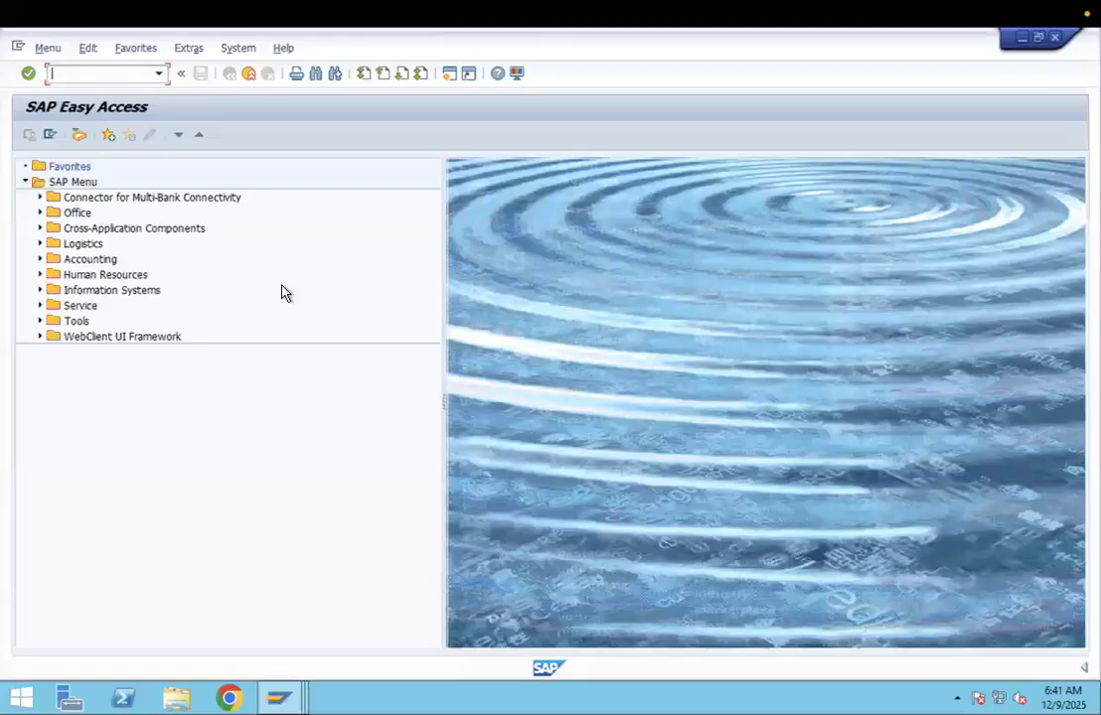
text(SU01)
key(Return)
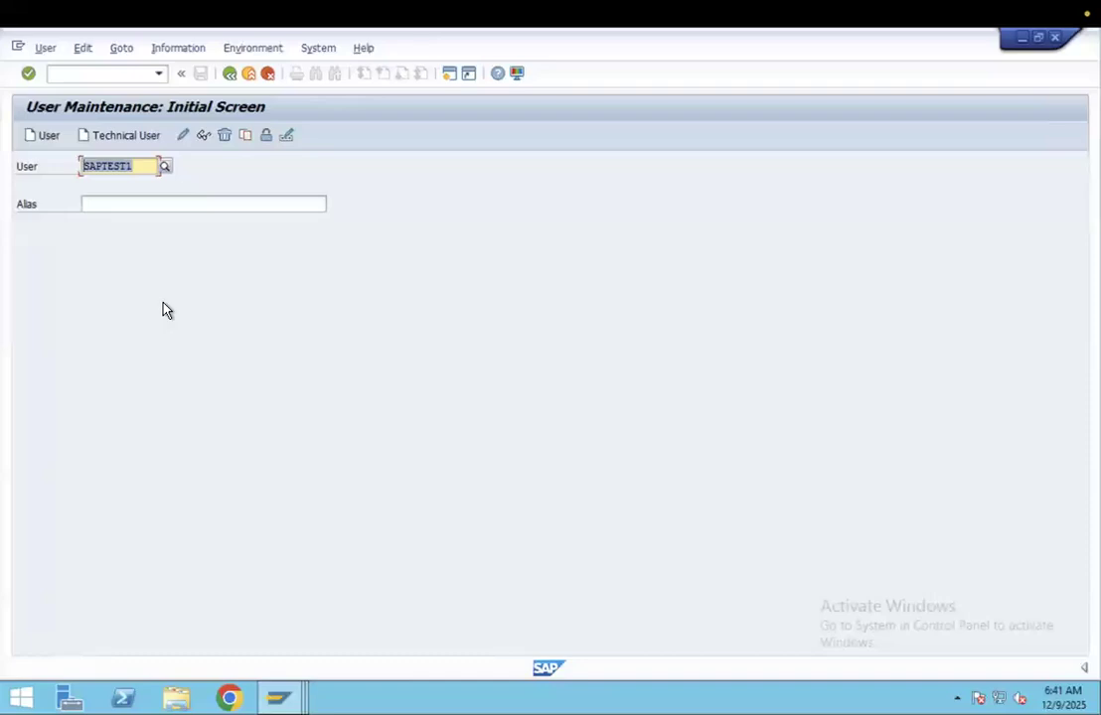
- Change the password of user SAPTEST1, filling in the New Password and Repeat Password fields
click(287, 139)
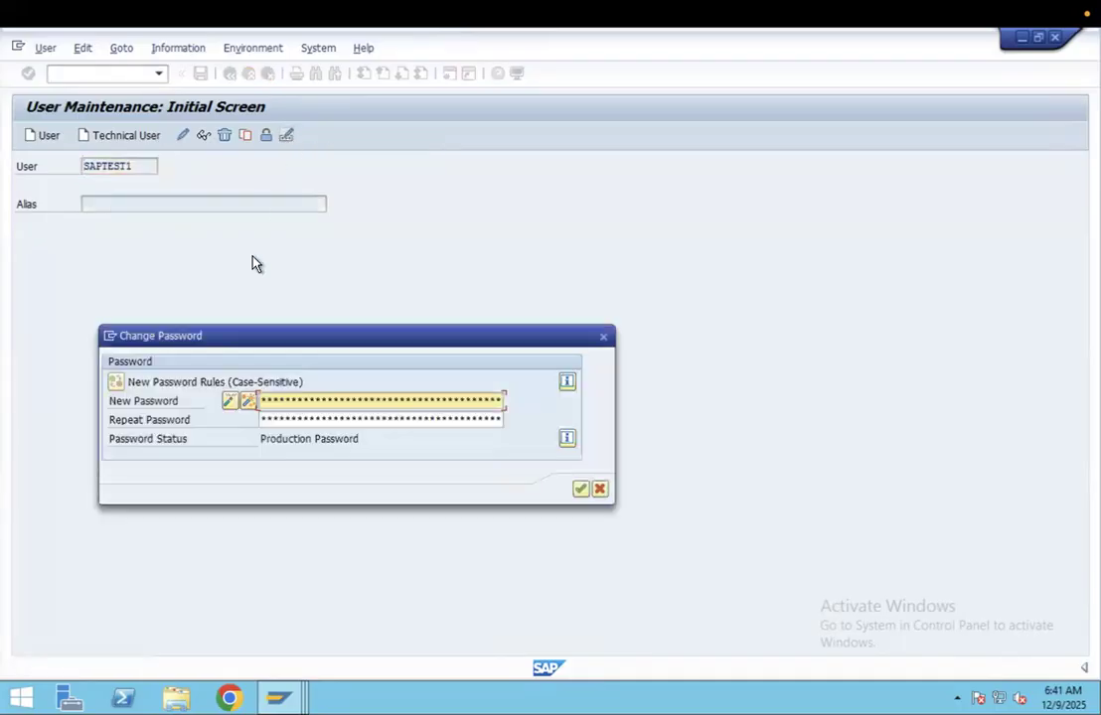
drag(349, 340, 382, 236)
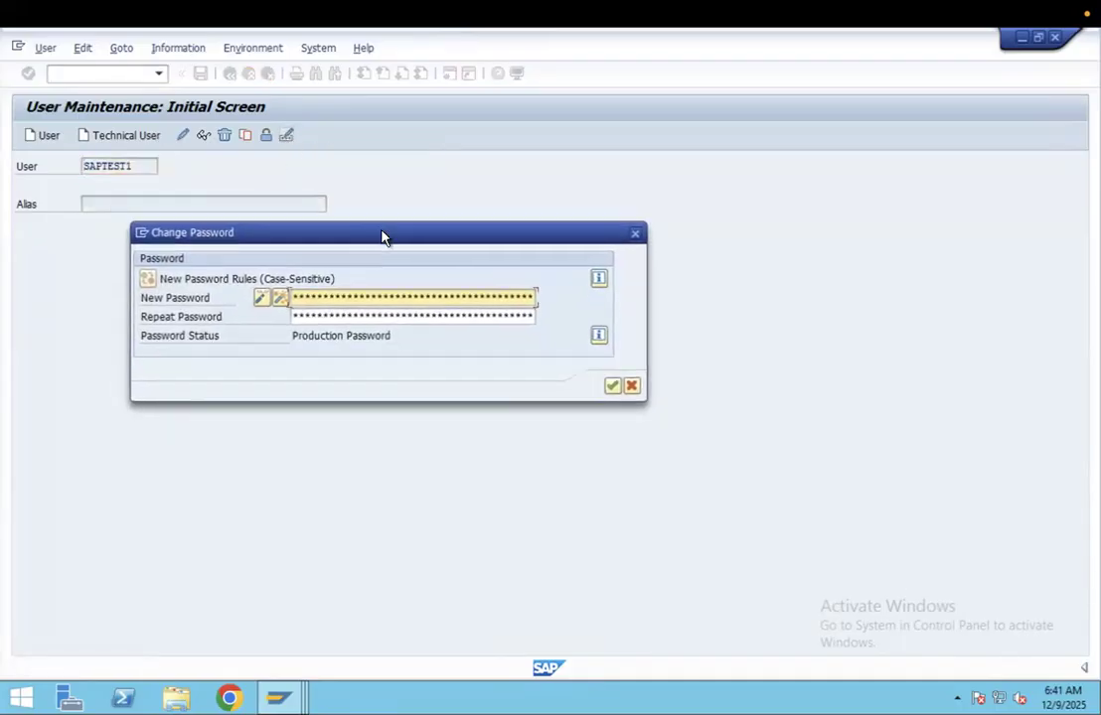
click(322, 297)
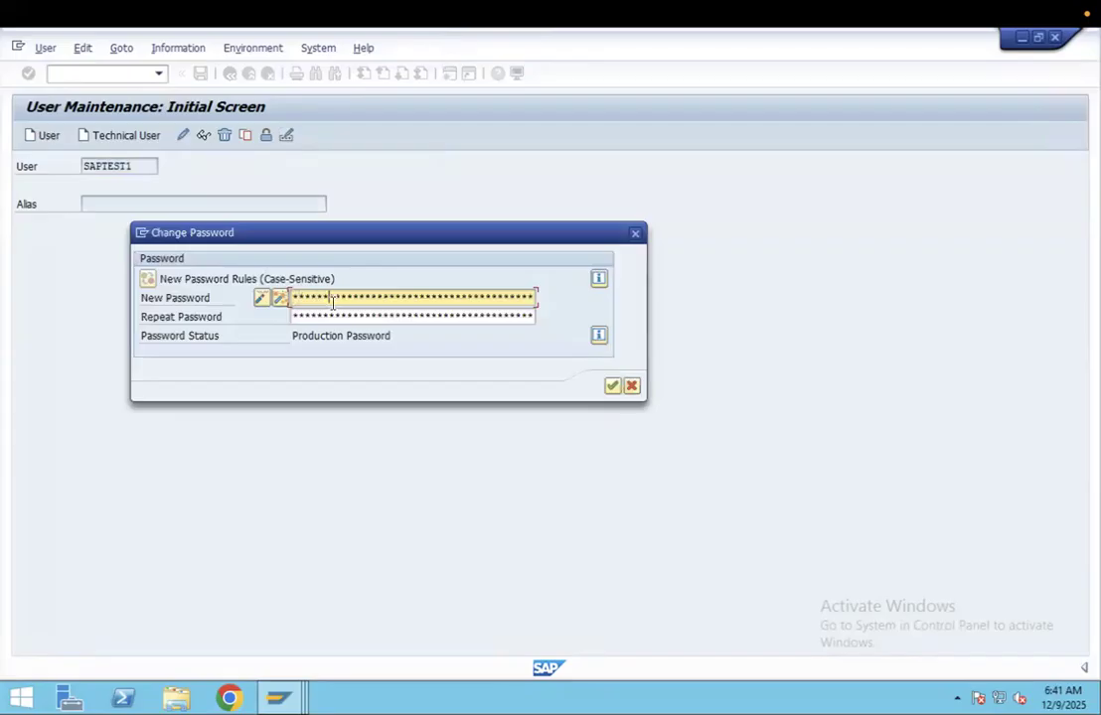
click(333, 316)
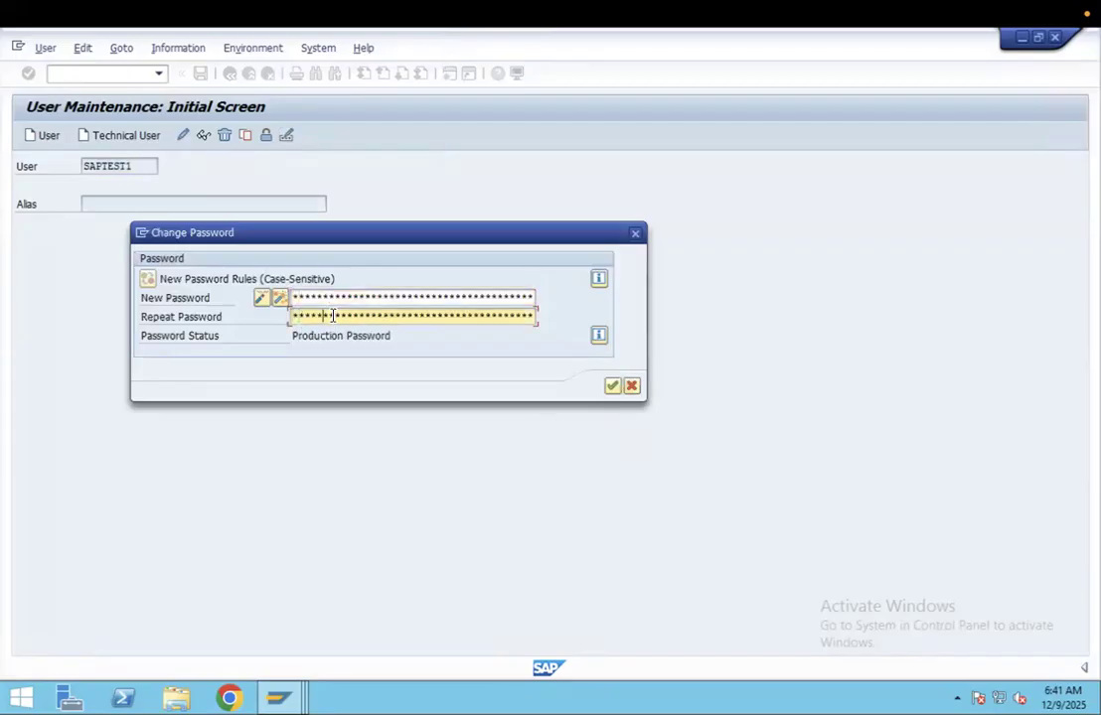
key(Return)
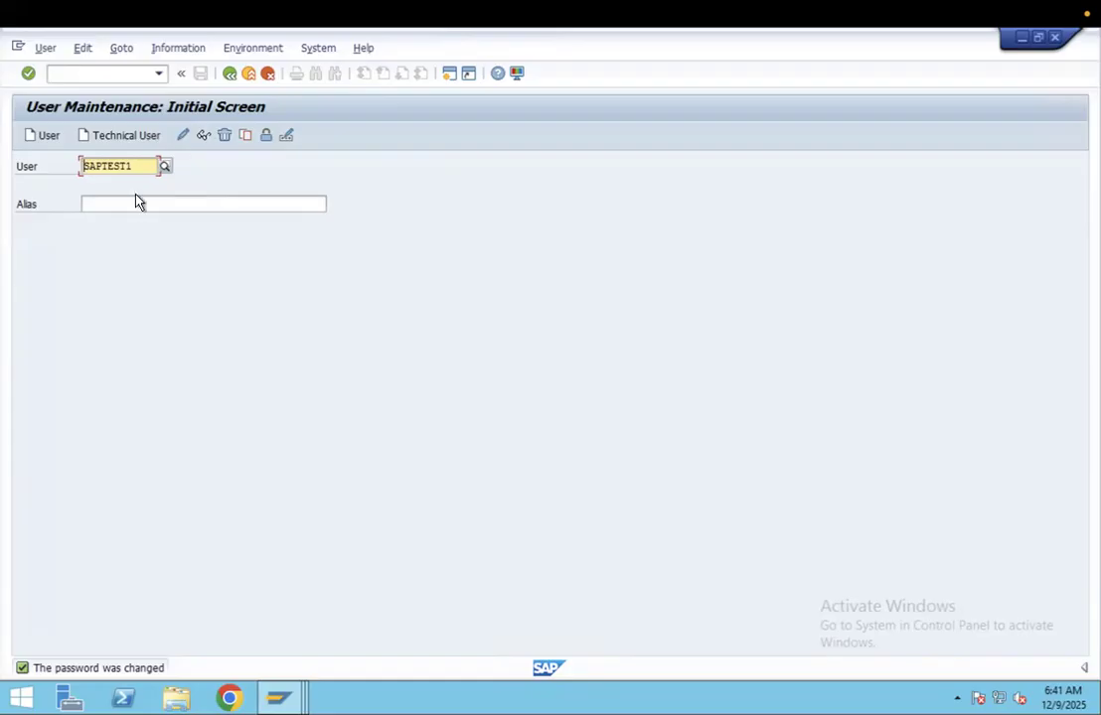
- Open the logged-on user's own data for maintenance in a maximized window
drag(139, 167, 82, 166)
double_click(606, 60)
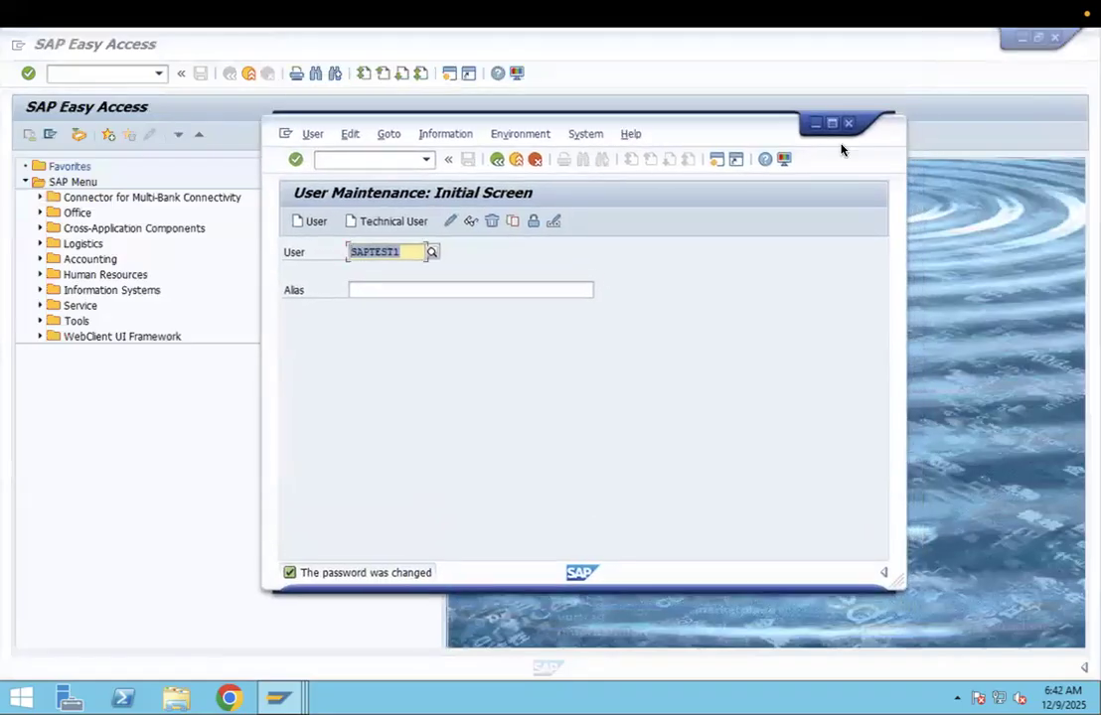
click(574, 136)
mouse_move(610, 217)
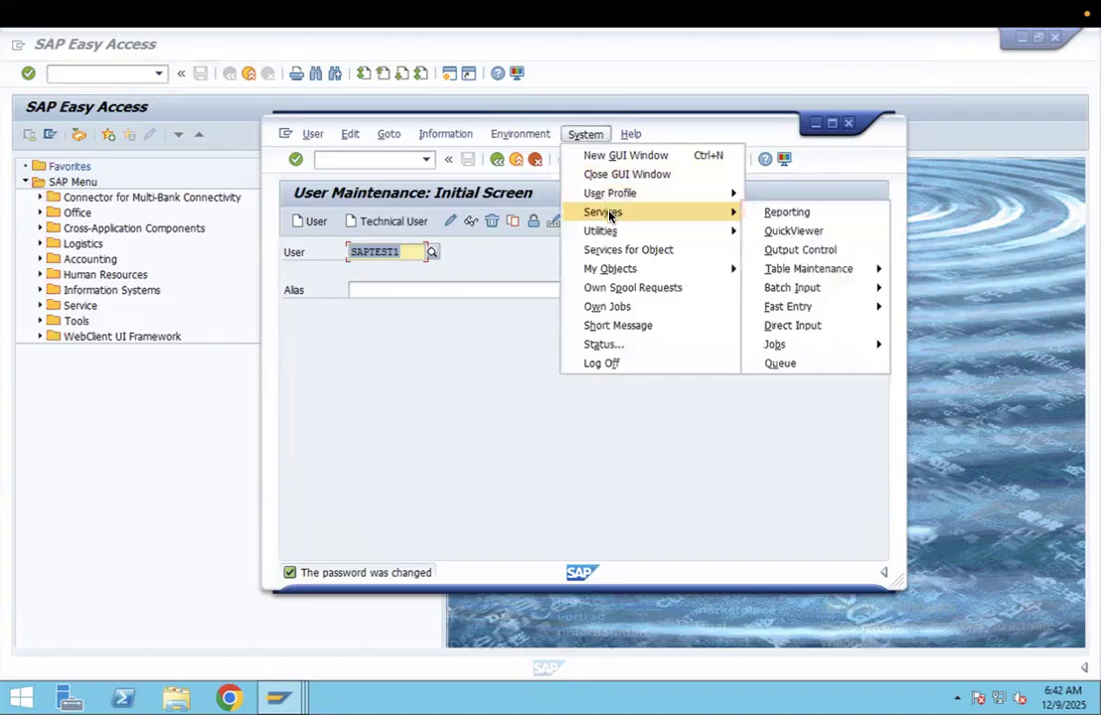
mouse_move(609, 194)
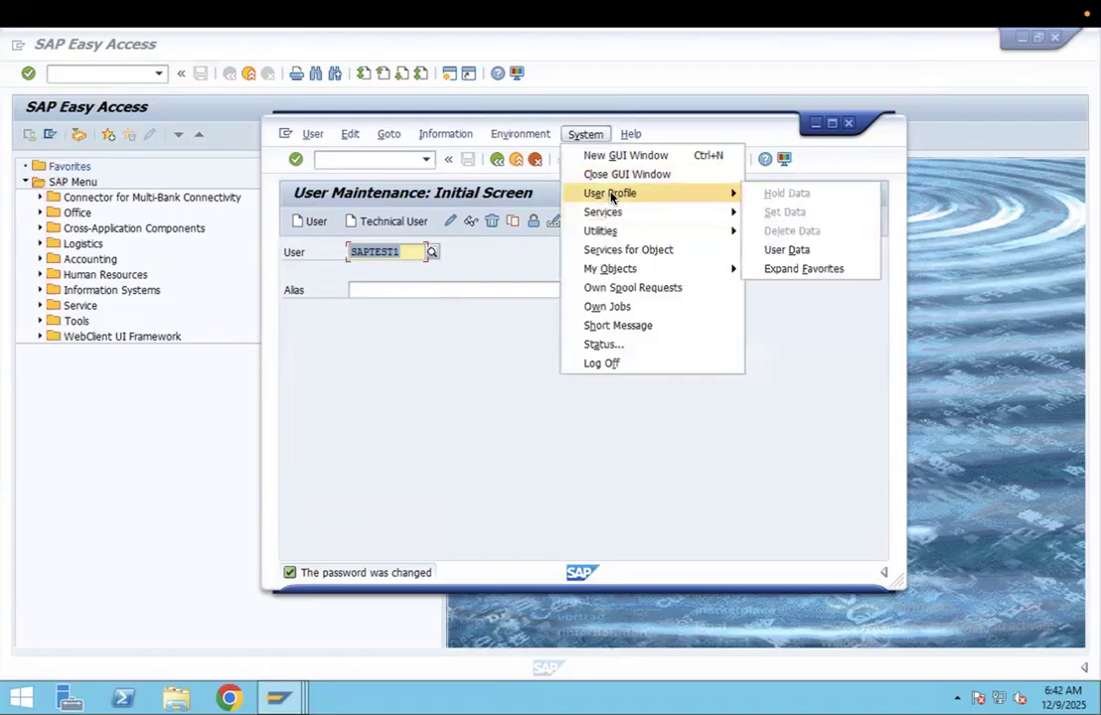
click(790, 251)
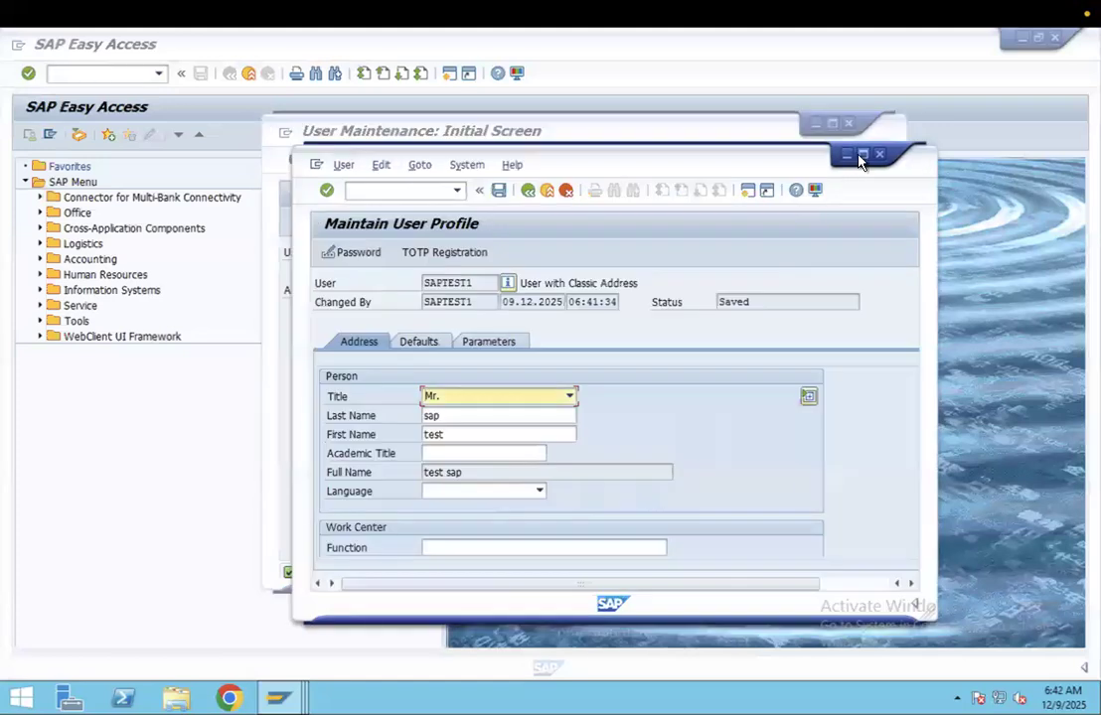
click(861, 156)
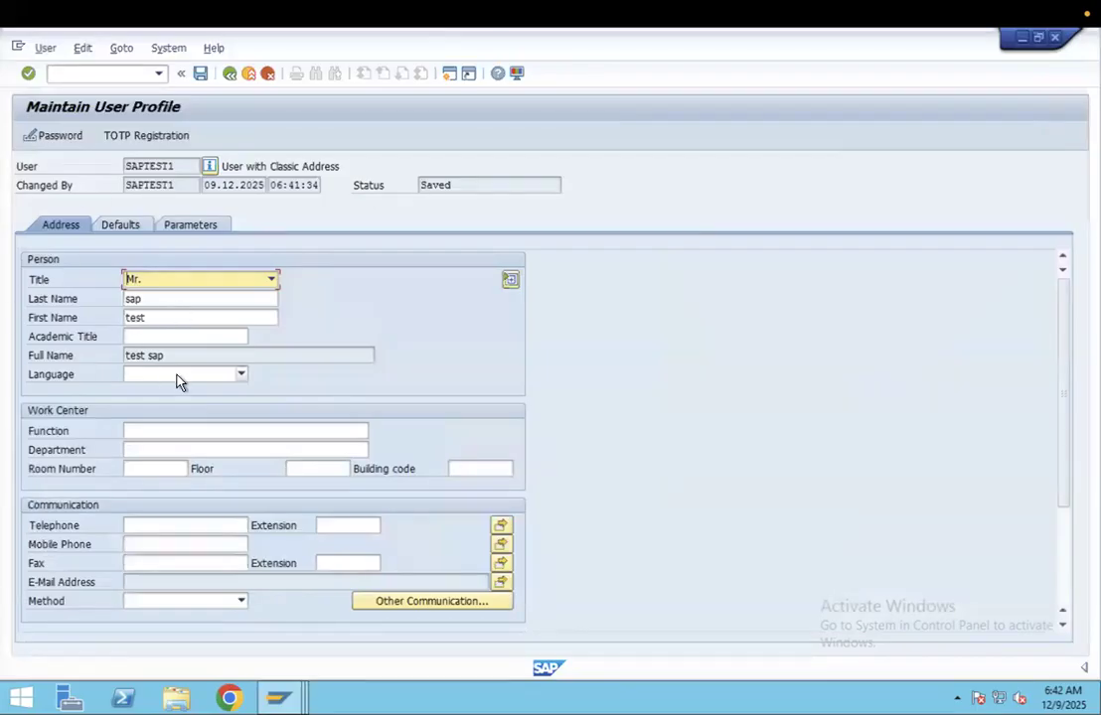
- Examine the person, work center and communication fields of the user profile and its default settings
double_click(149, 298)
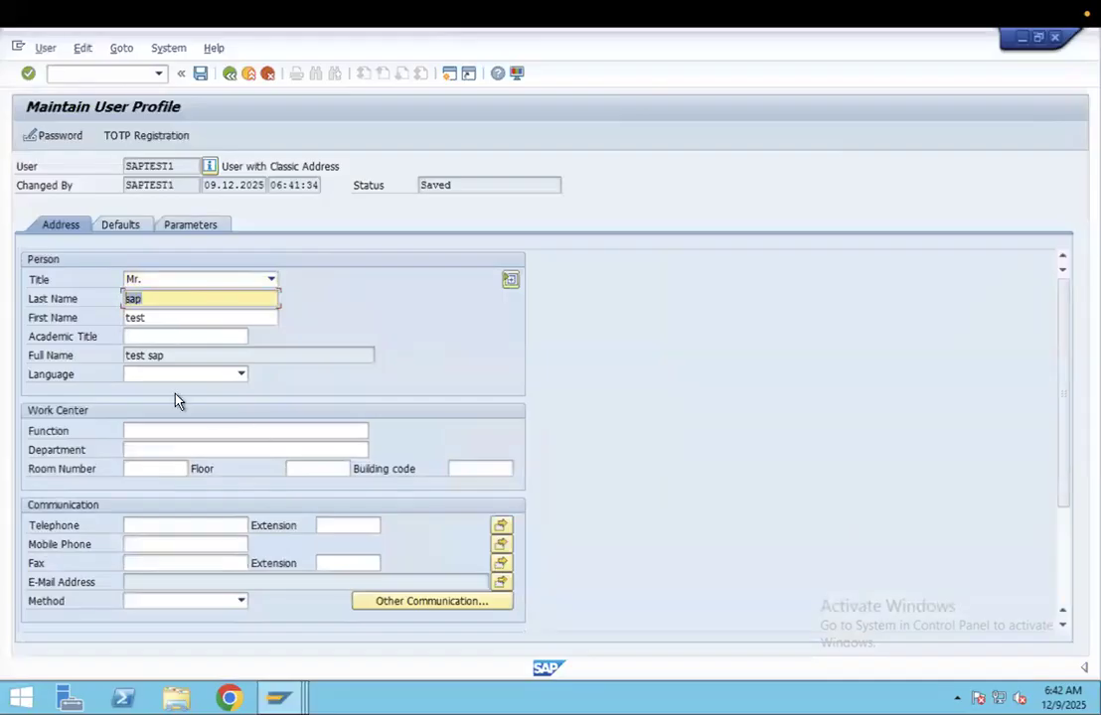
click(136, 433)
click(137, 451)
click(139, 465)
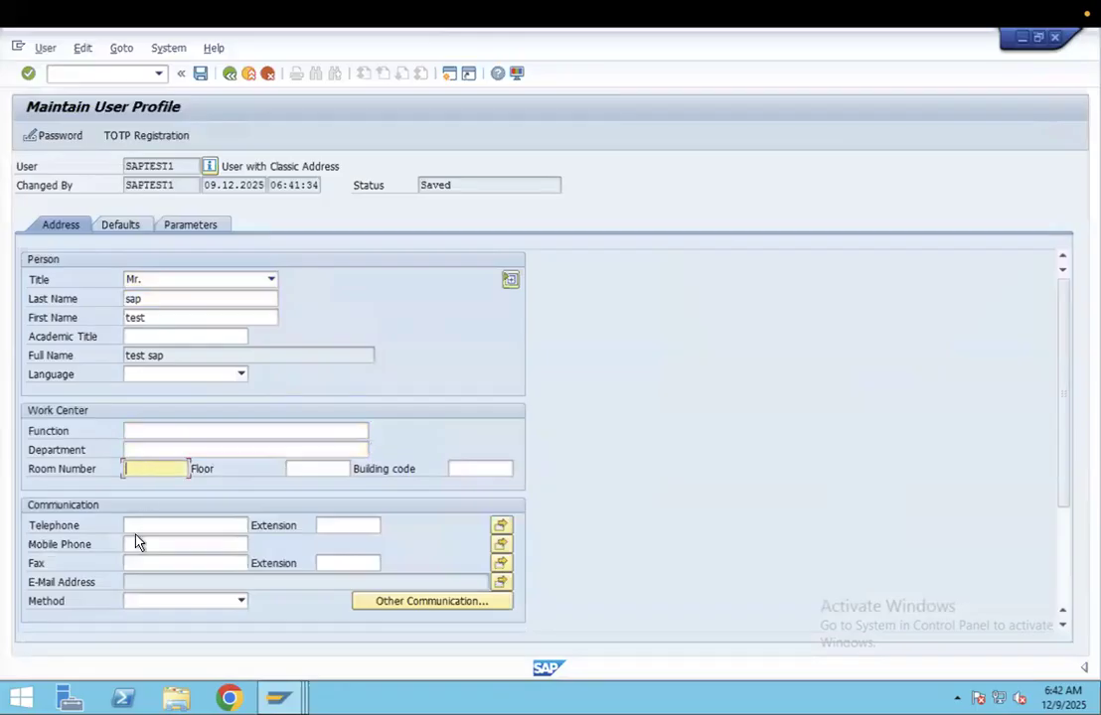
click(138, 526)
click(141, 582)
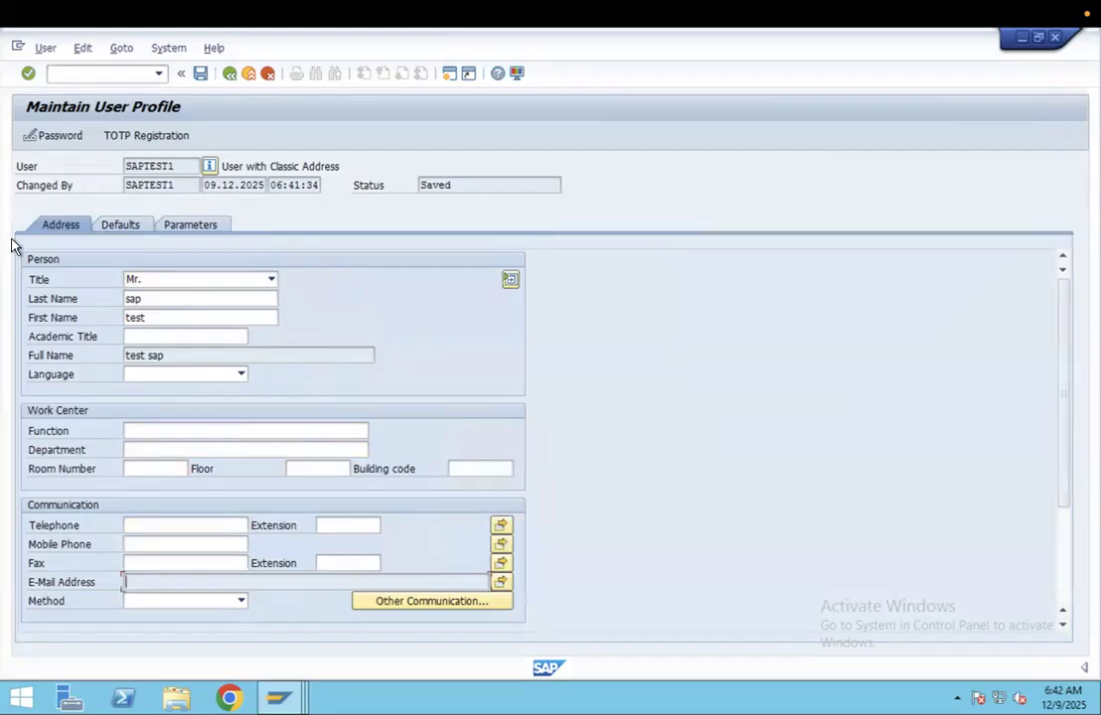
click(116, 228)
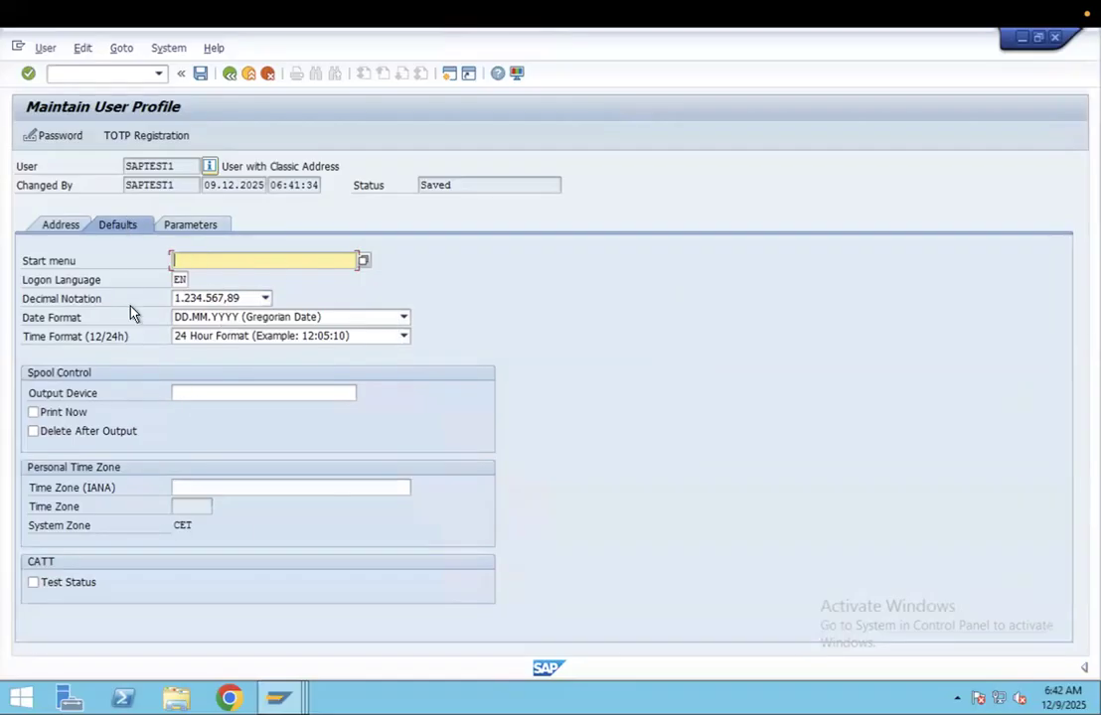
- In the profile's address data, set the work center function to HR and the department to IT
click(61, 228)
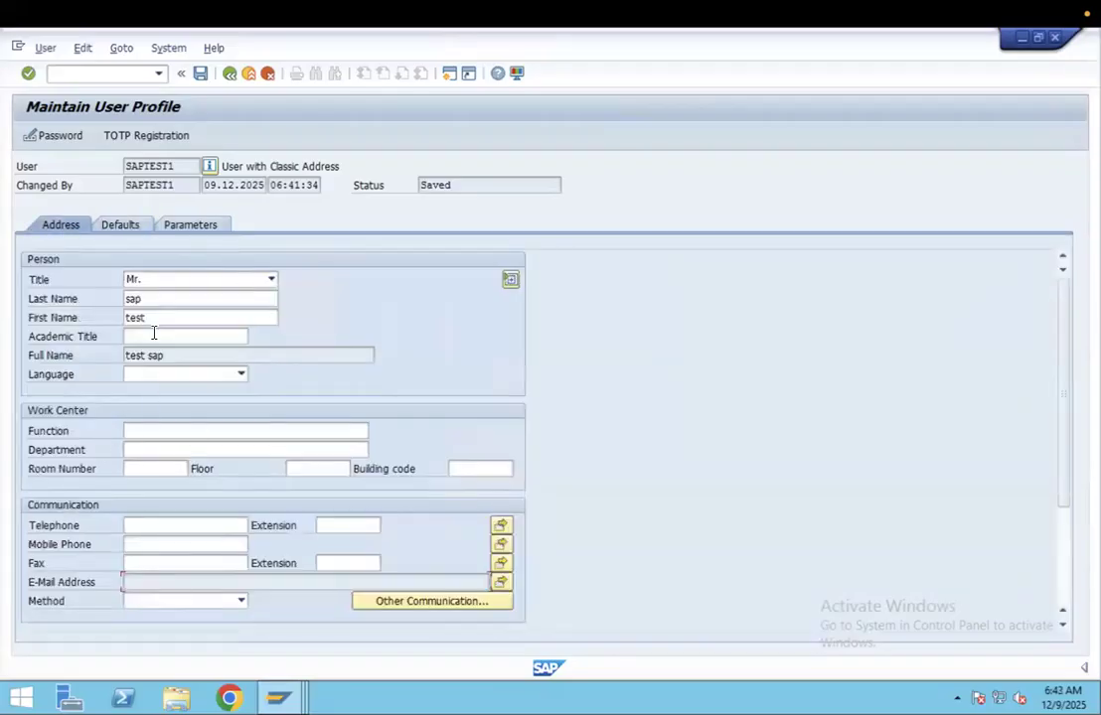
click(152, 434)
text(HR)
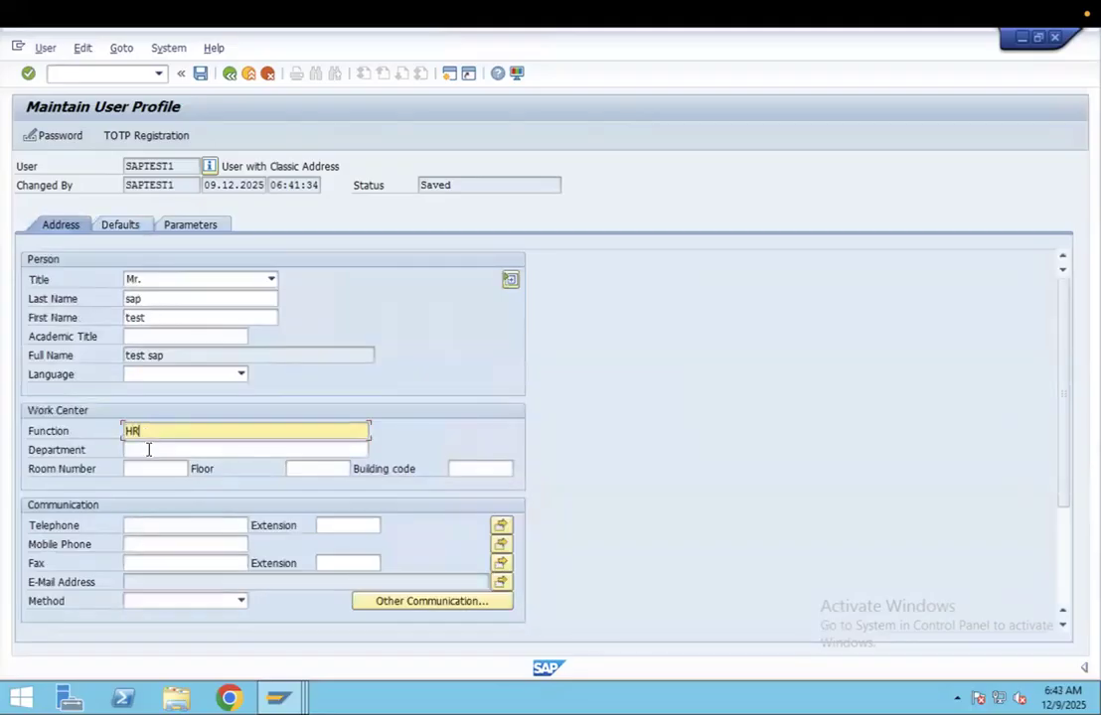
click(148, 450)
text(IT)
- Fill in the user's telephone and mobile phone numbers in the communication data
click(154, 521)
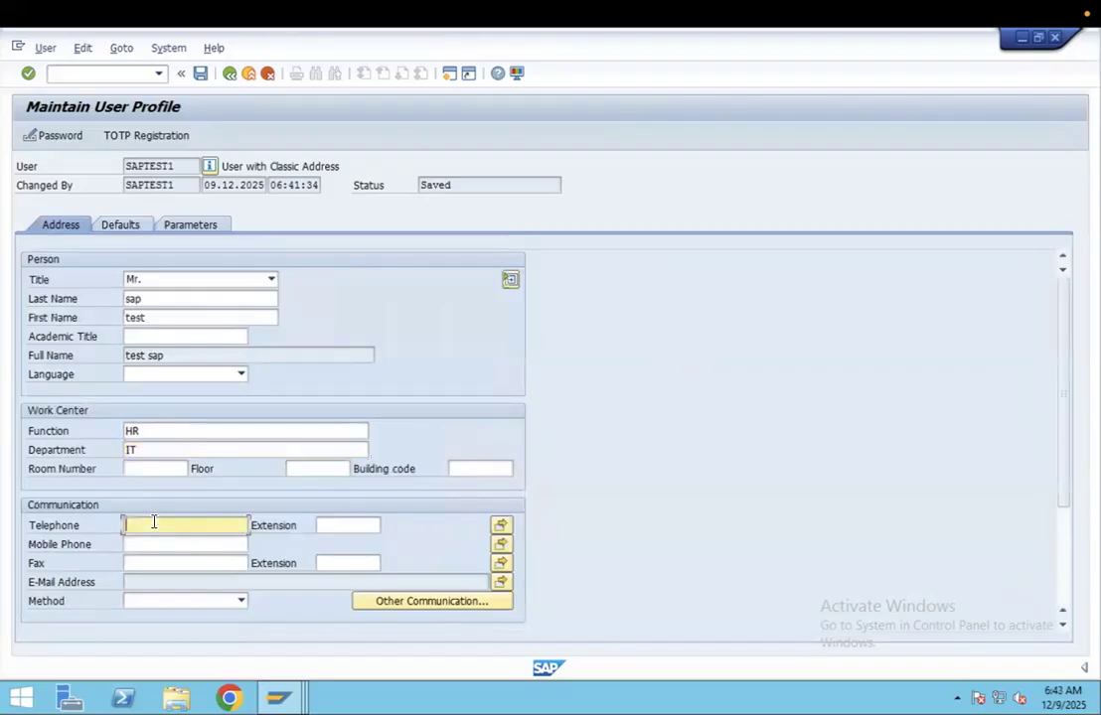
click(162, 545)
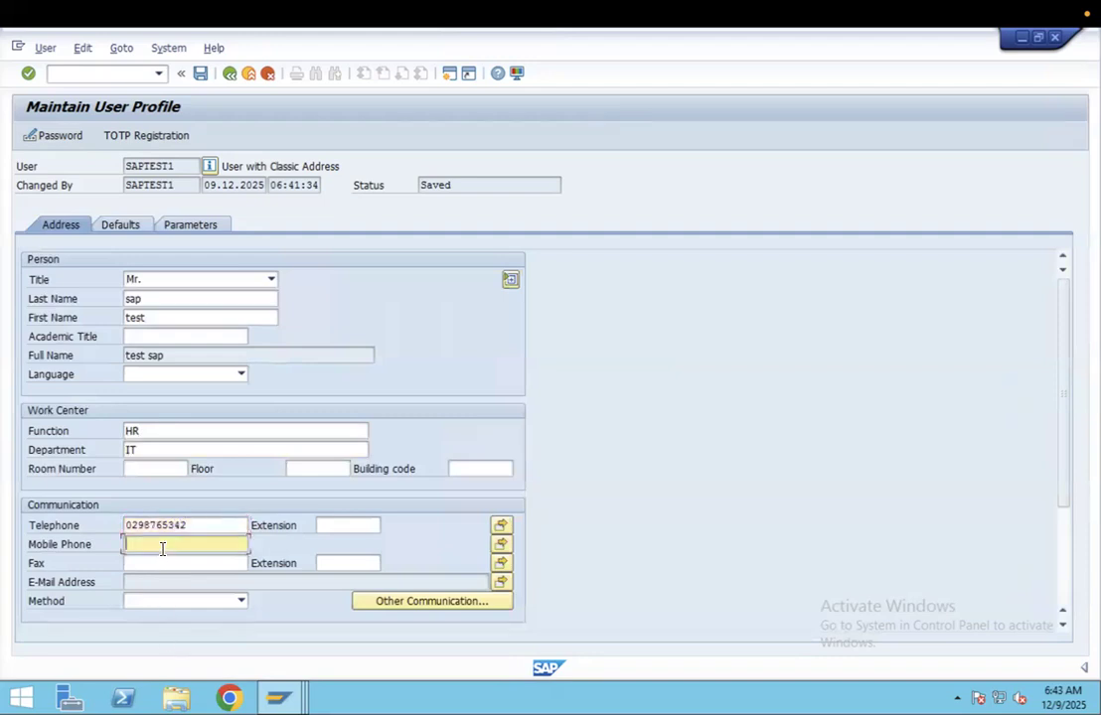
- Set the communication method to E-Mail, save the user profile and close the log
click(178, 583)
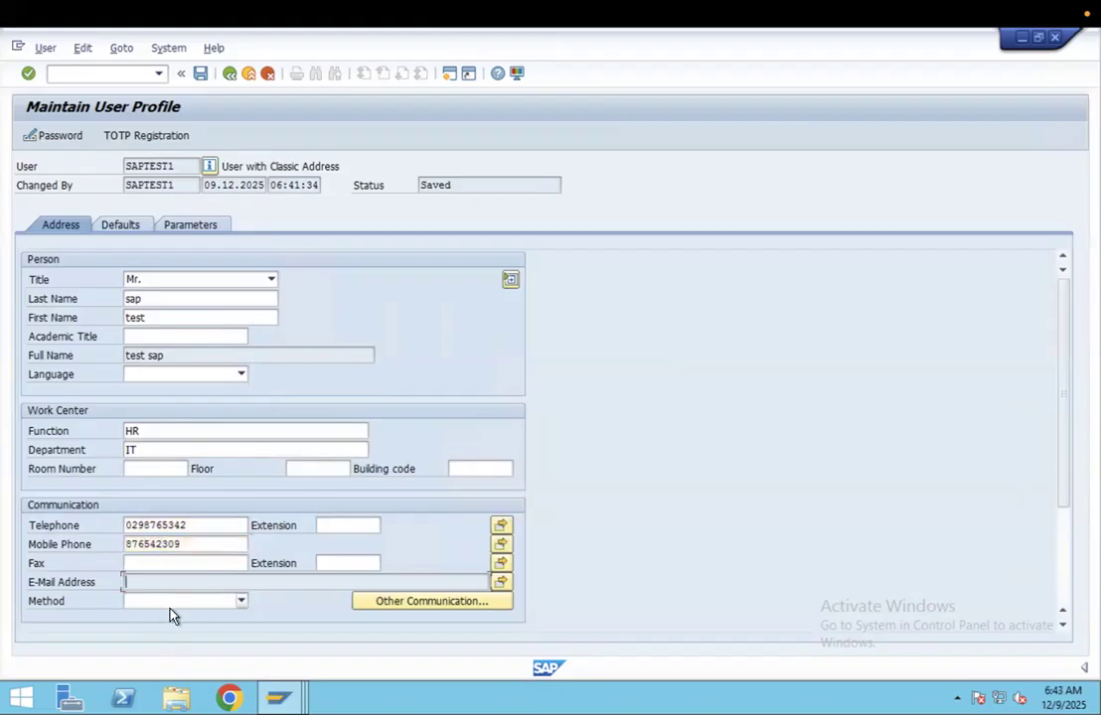
click(171, 603)
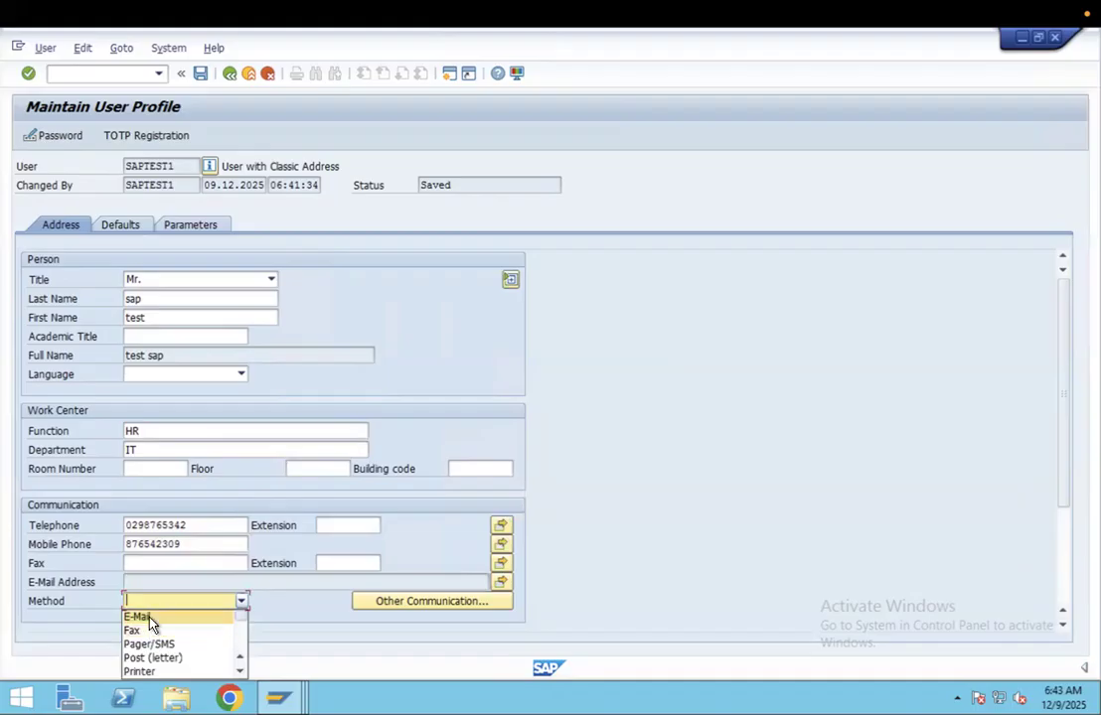
click(150, 622)
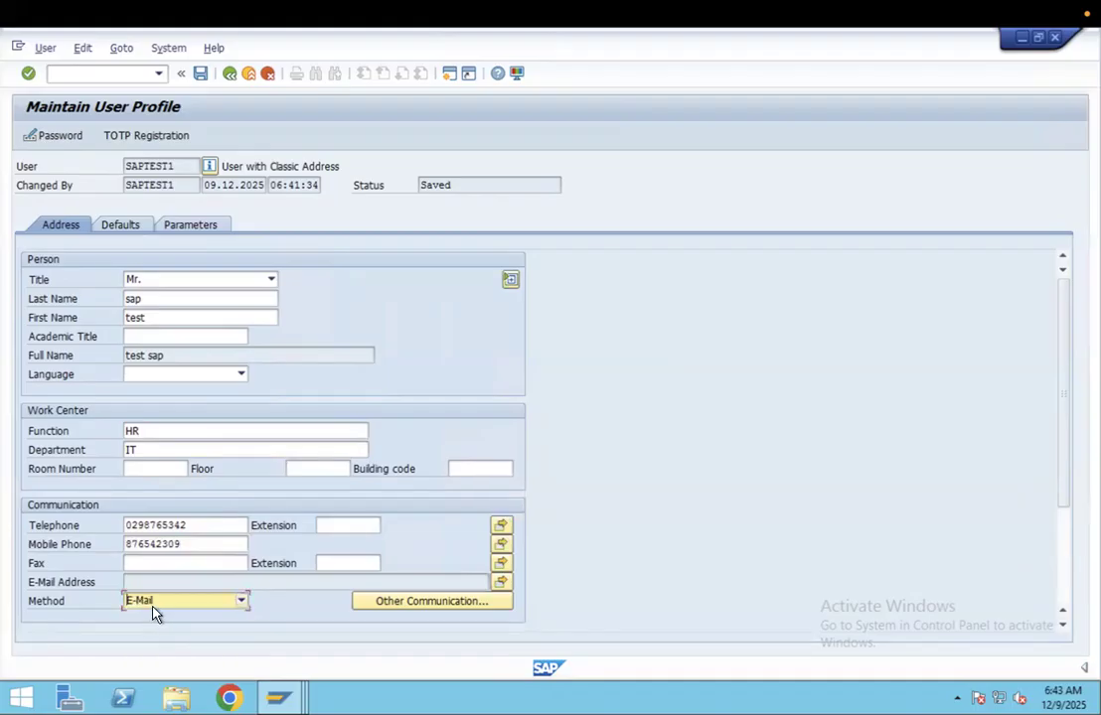
click(200, 73)
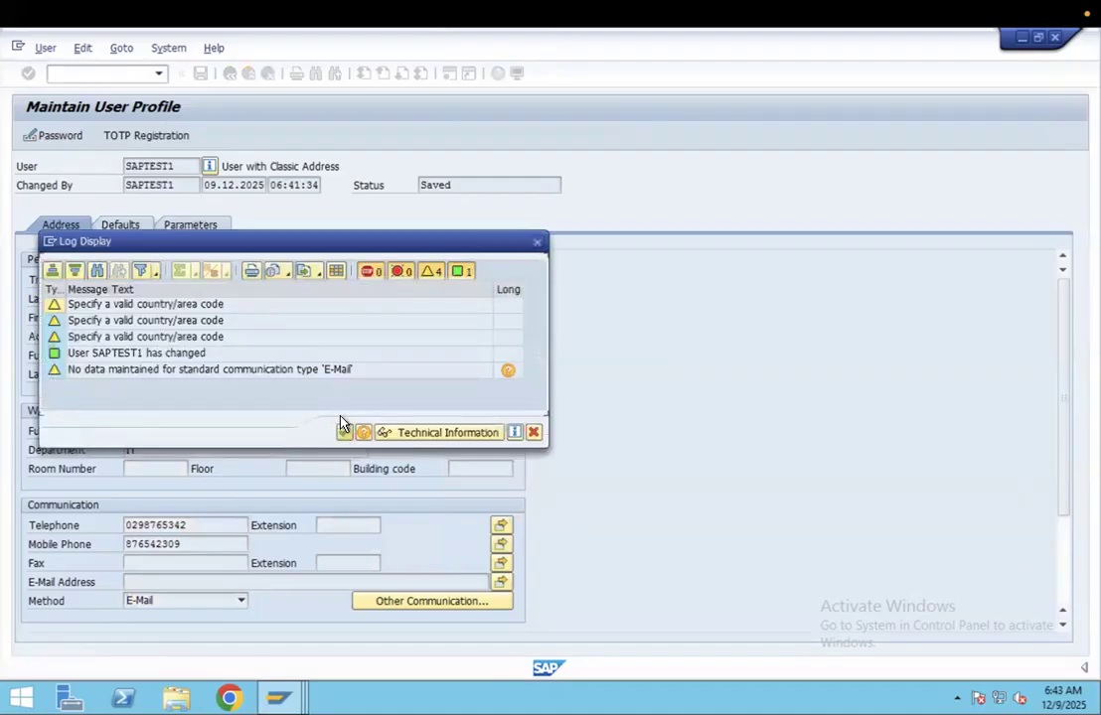
click(342, 434)
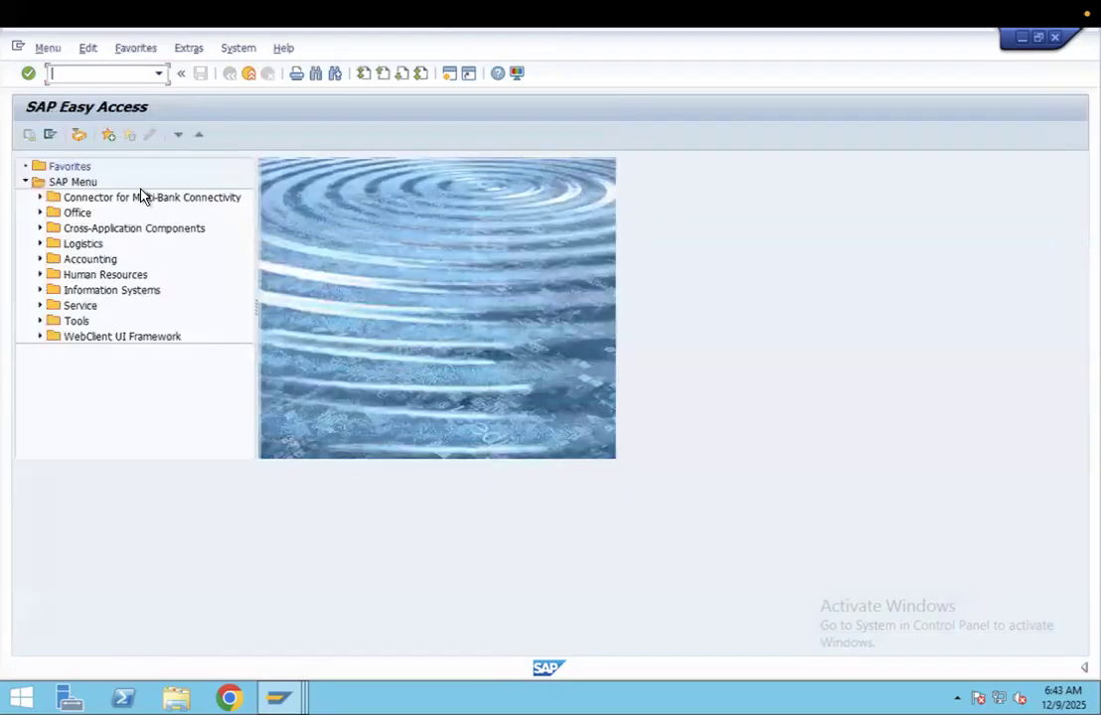
- Display user SAPTEST1 in transaction SU01 and check the address and communication data
text(su01)
key(Return)
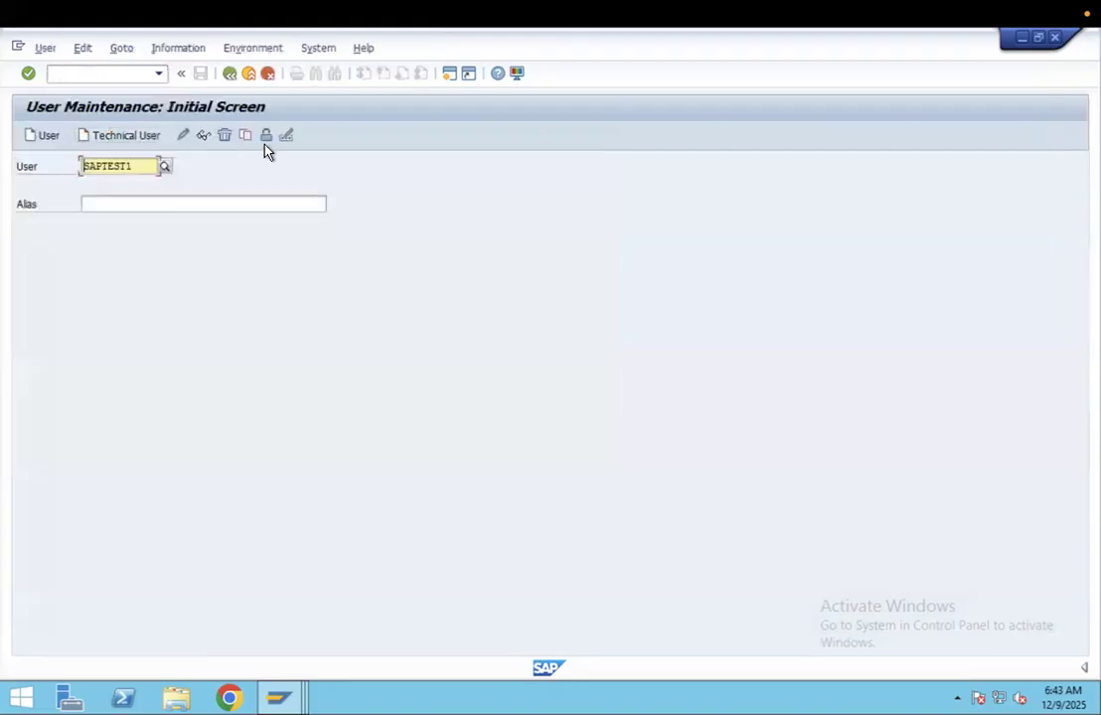
click(204, 142)
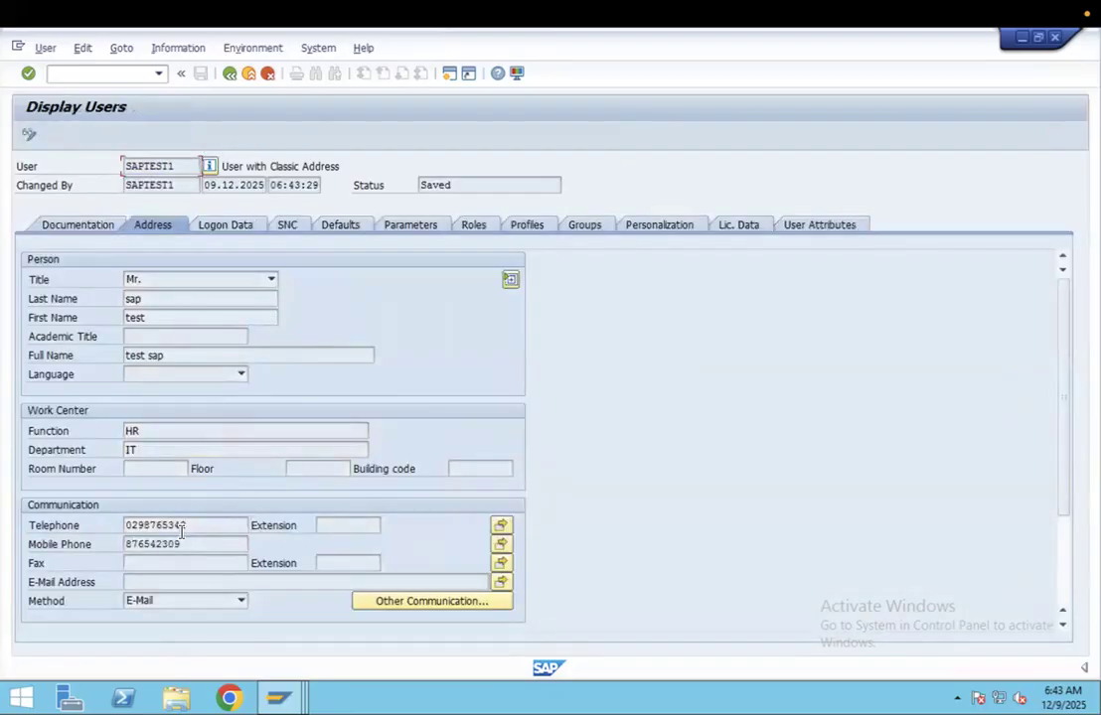
drag(203, 525, 122, 506)
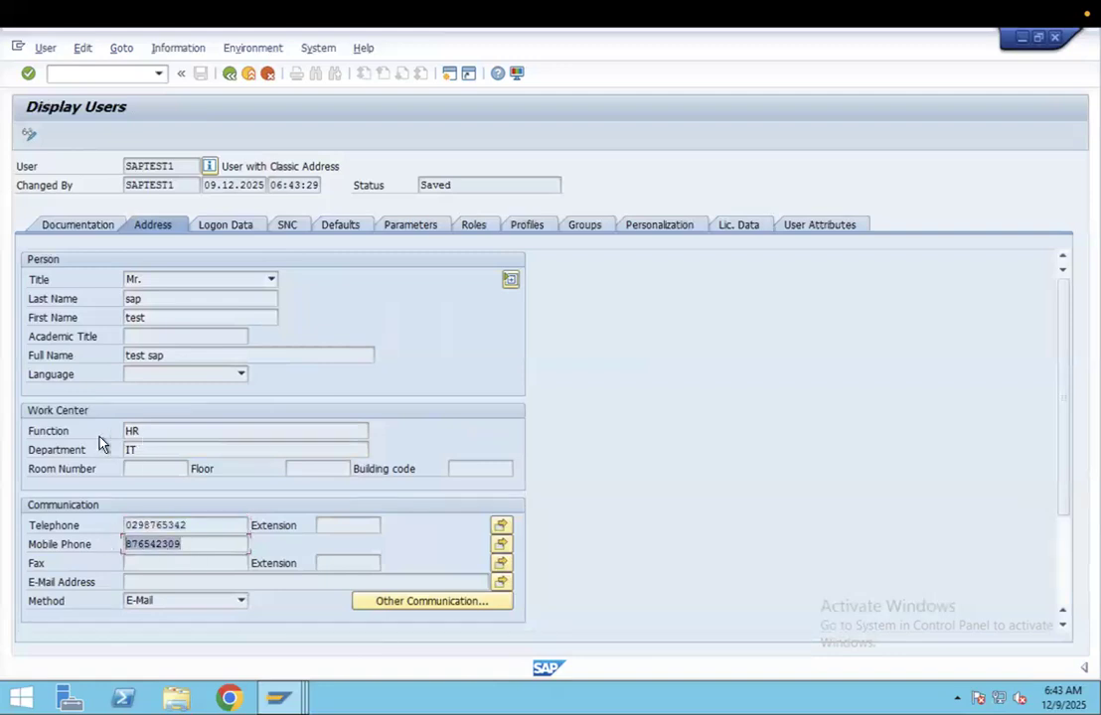